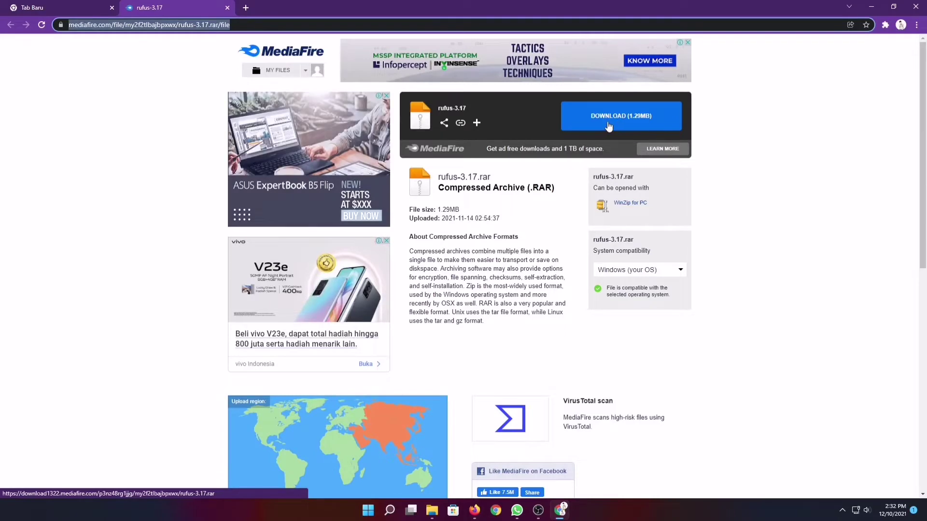
- Download rufus-3.17.rar from its MediaFire page and dismiss the advertising pop-up
{"action": "left_click", "coordinate": [608, 126]}
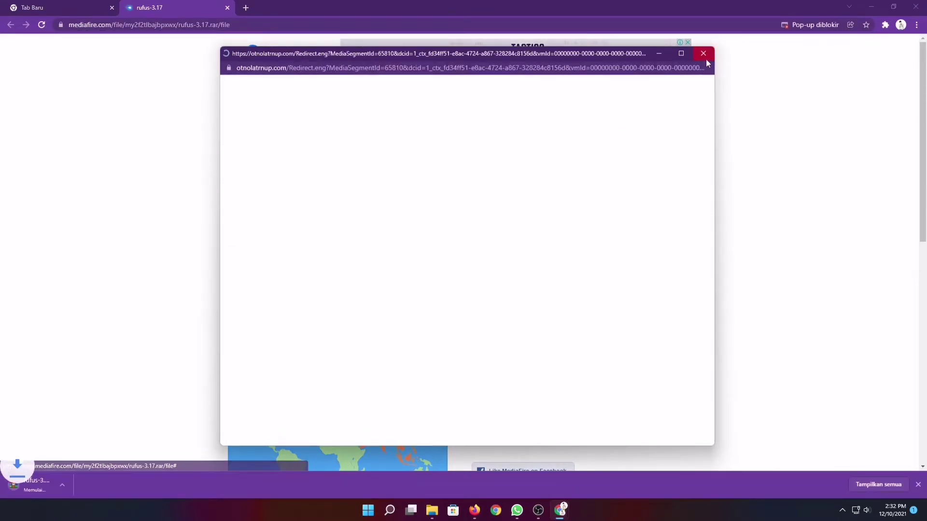
{"action": "left_click", "coordinate": [702, 53]}
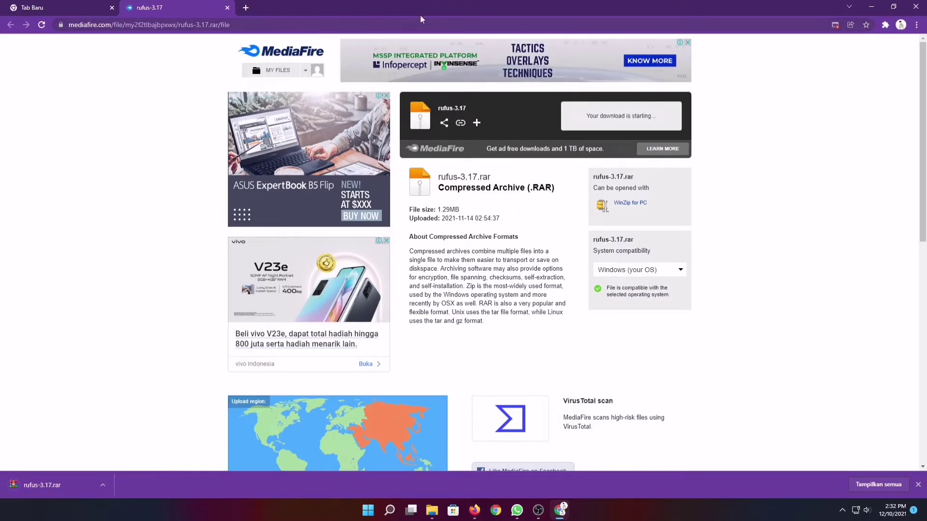
{"action": "left_click", "coordinate": [871, 7]}
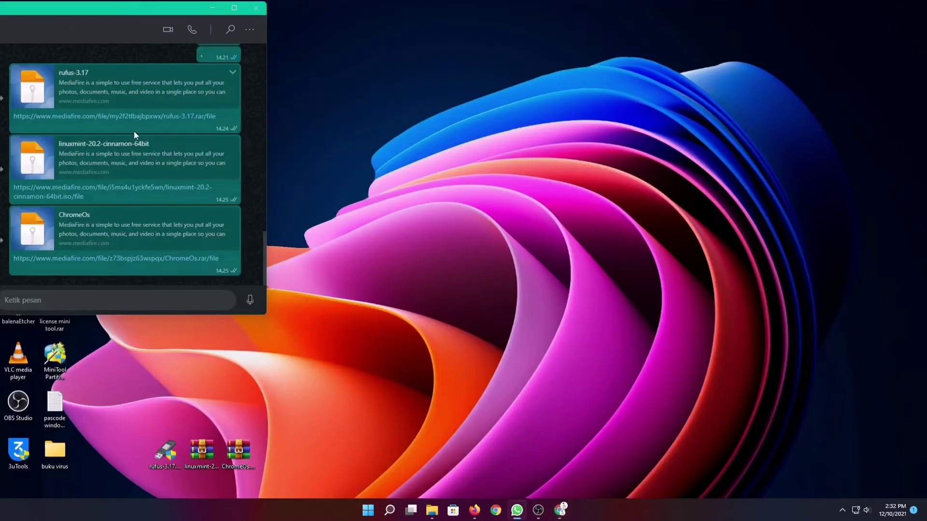
- Open the shared linuxmint-20.2-cinnamon-64bit link, start the ISO download and cancel it
{"action": "left_click", "coordinate": [90, 192]}
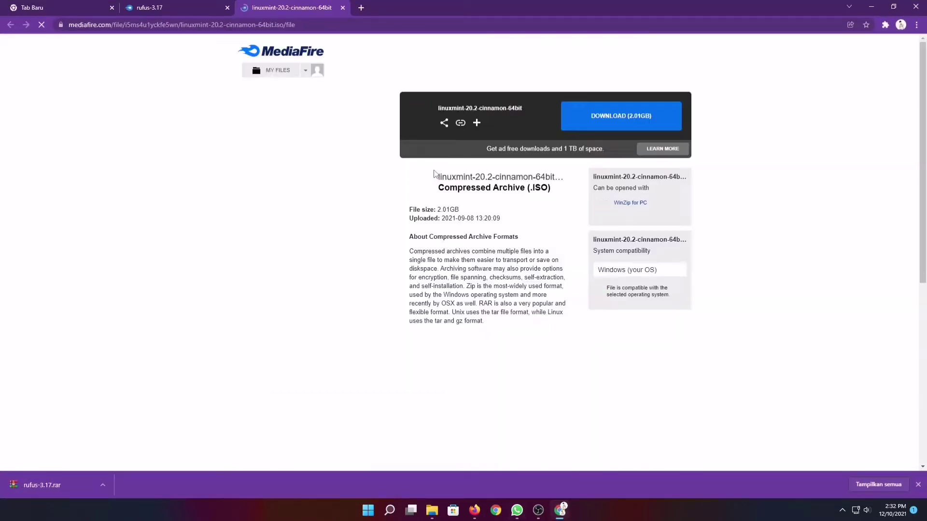
{"action": "left_click", "coordinate": [594, 118]}
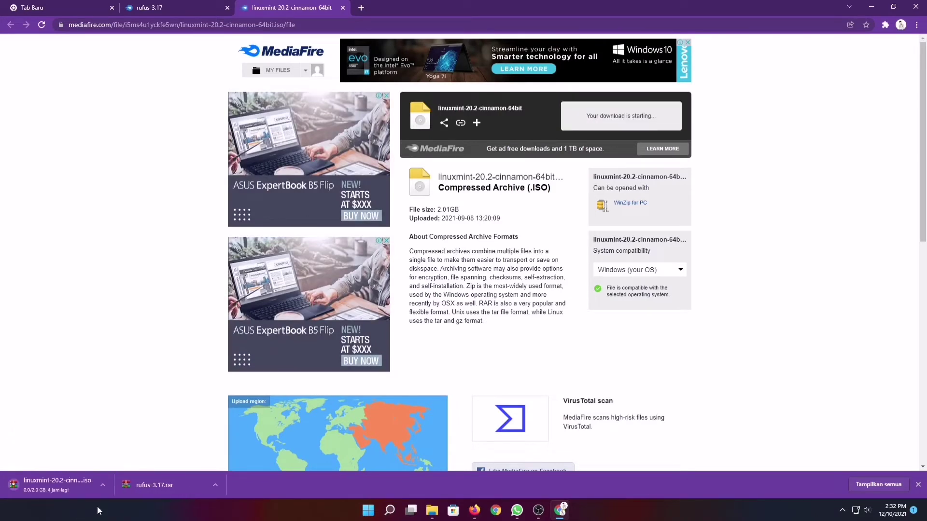
{"action": "left_click", "coordinate": [103, 486]}
{"action": "left_click", "coordinate": [116, 471]}
{"action": "left_click", "coordinate": [871, 7]}
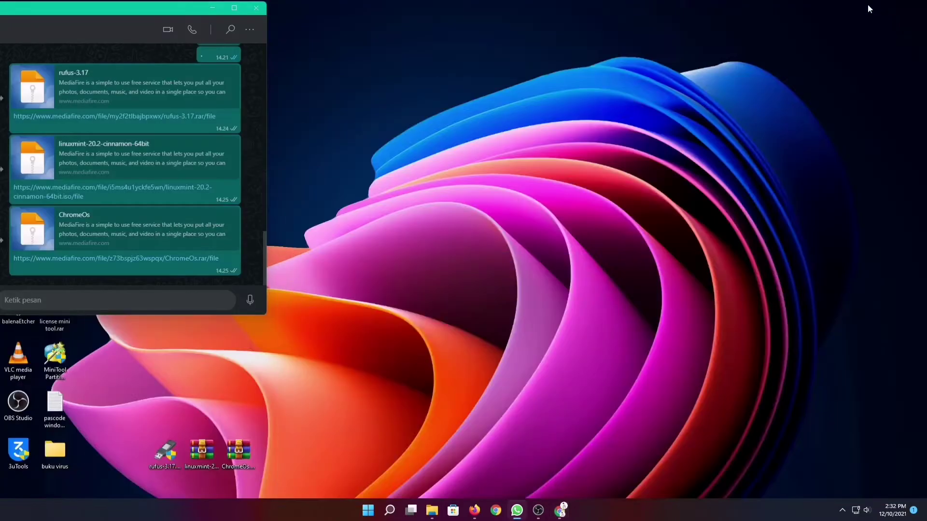
- Open the shared ChromeOs link, start the ChromeOs.rar download and cancel it
{"action": "left_click", "coordinate": [119, 259]}
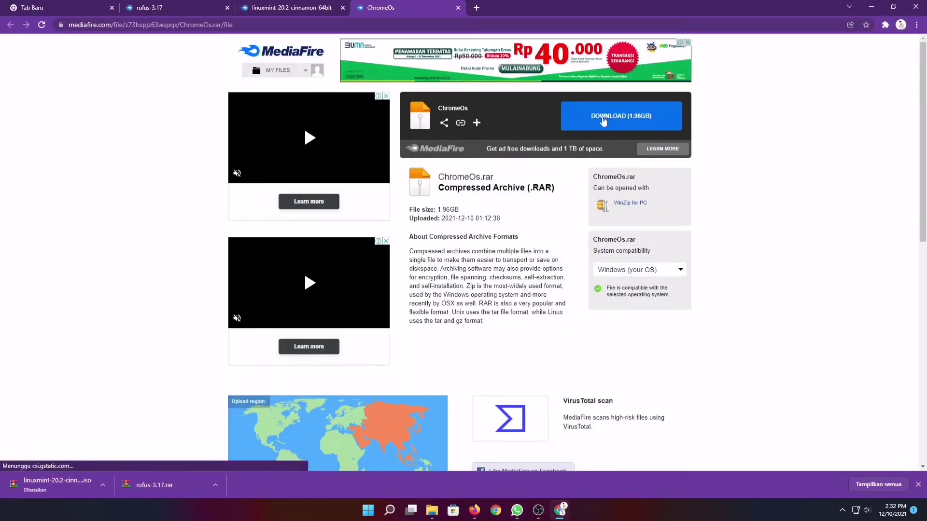
{"action": "left_click", "coordinate": [603, 121]}
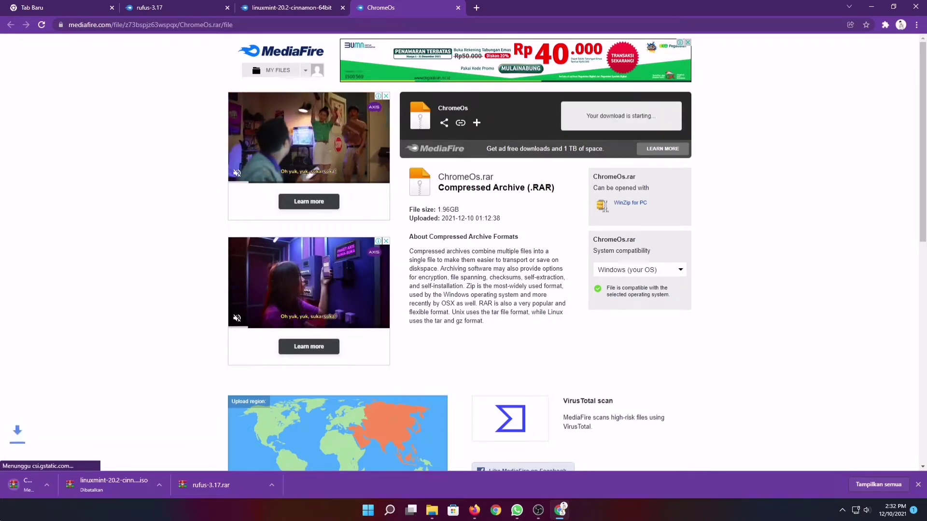
{"action": "left_click", "coordinate": [102, 485]}
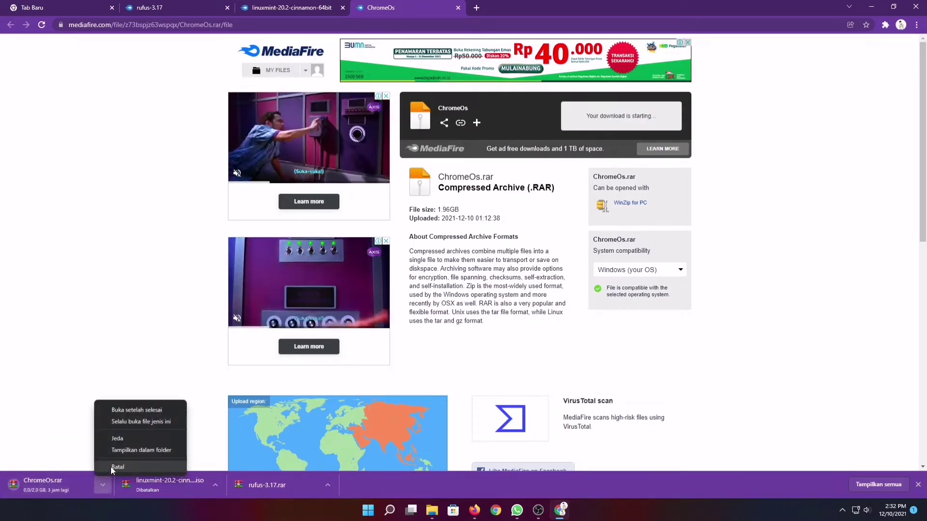
{"action": "left_click", "coordinate": [111, 467]}
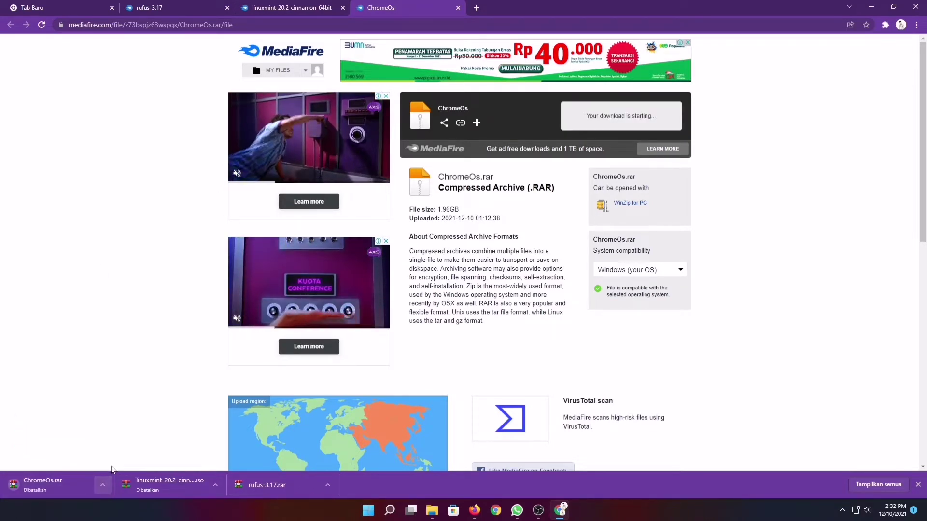
{"action": "left_click", "coordinate": [873, 8]}
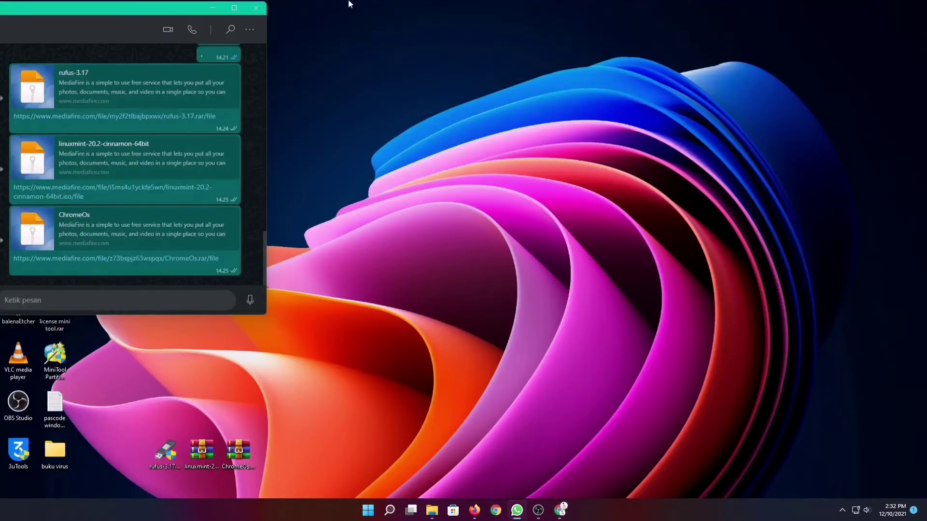
- Clear the chat window off the desktop and launch Rufus 3.17, allowing the file to run
{"action": "left_click", "coordinate": [213, 8]}
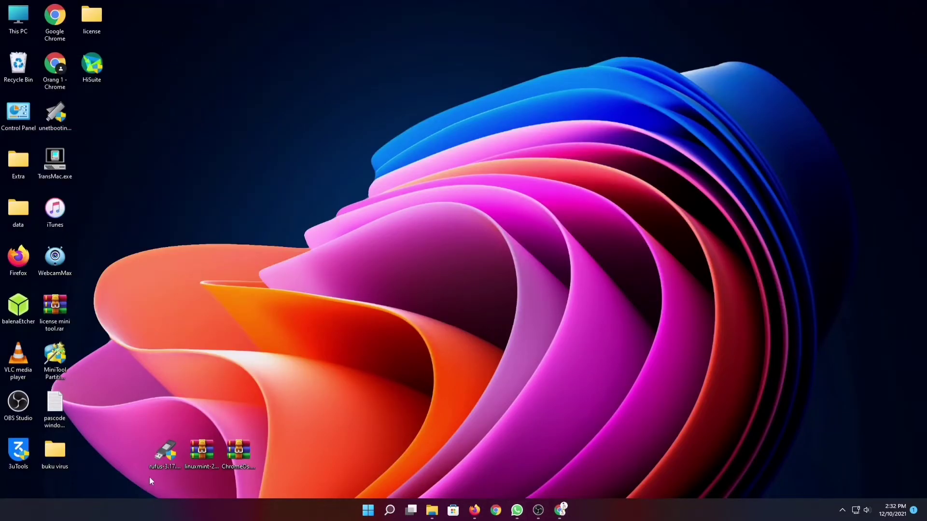
{"action": "double_click", "coordinate": [168, 457]}
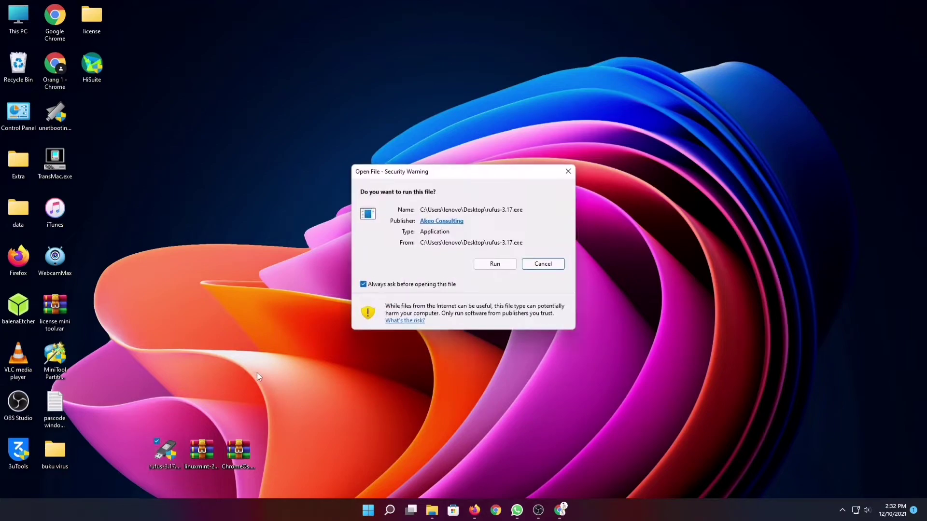
{"action": "left_click", "coordinate": [495, 264]}
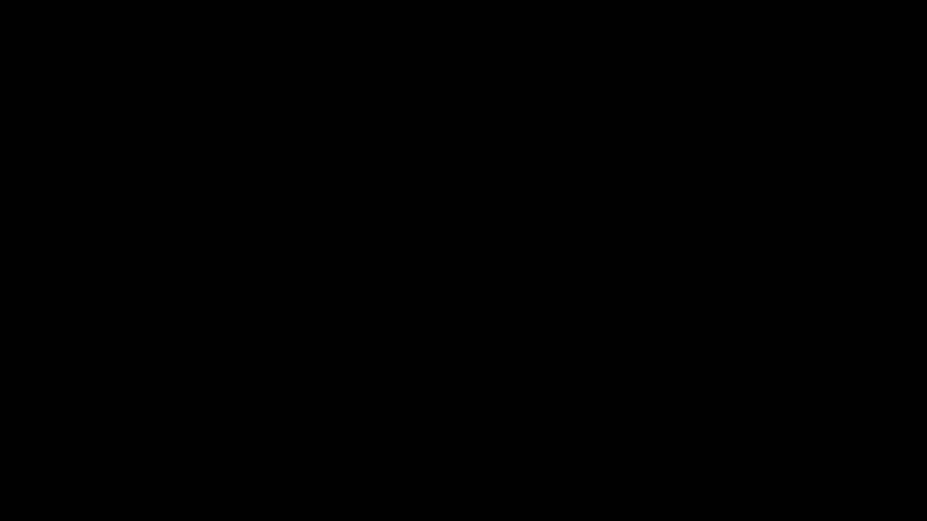
{"action": "left_click", "coordinate": [493, 292]}
{"action": "left_click", "coordinate": [543, 266]}
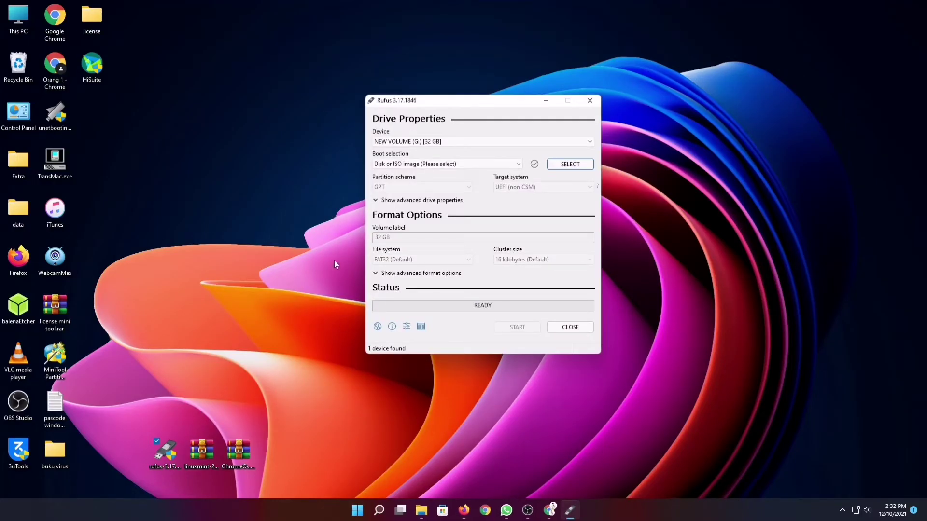
- Choose linuxmint-20.2-cinnamon-64bit.iso from the Desktop folder as the boot image
{"action": "left_click", "coordinate": [555, 167]}
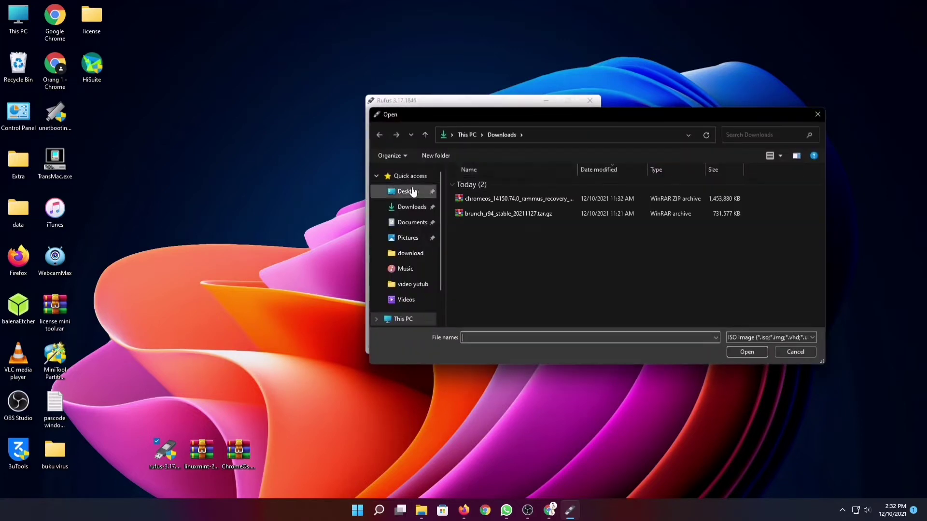
{"action": "left_click", "coordinate": [412, 191]}
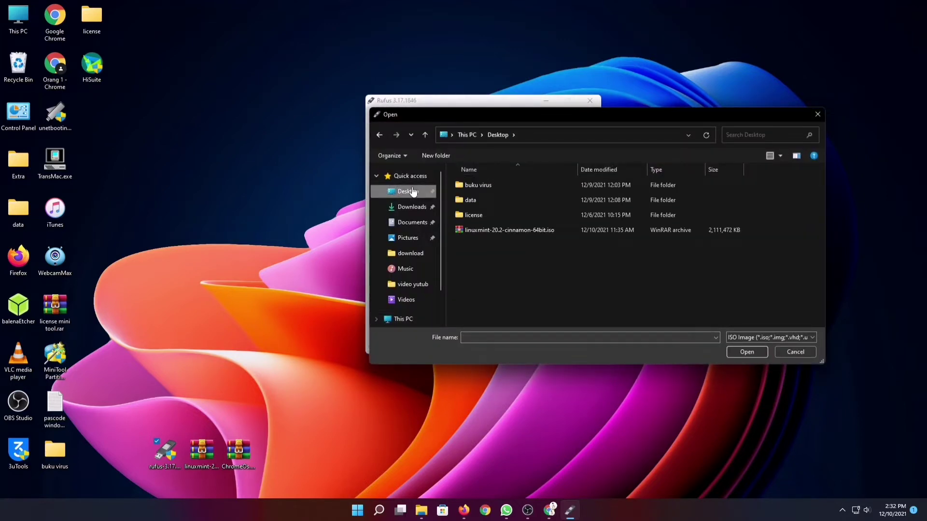
{"action": "left_click", "coordinate": [479, 232]}
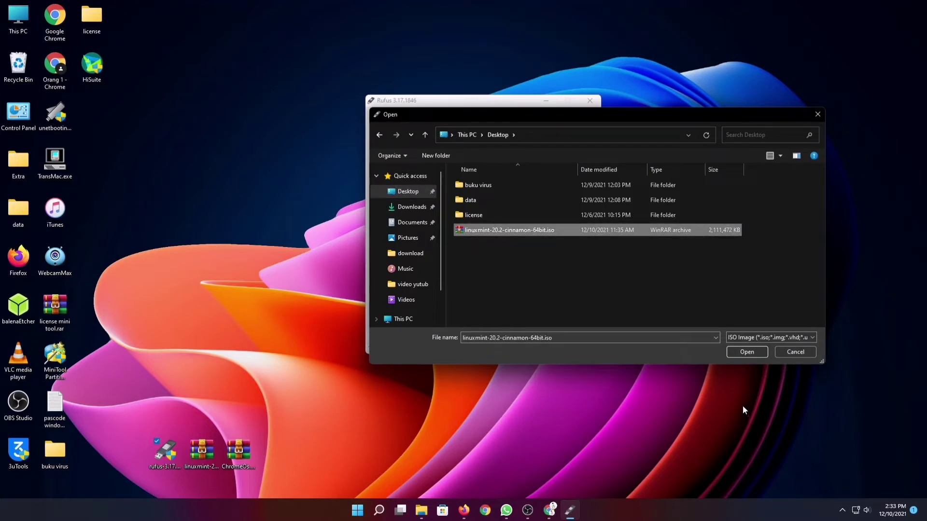
{"action": "left_click", "coordinate": [734, 355]}
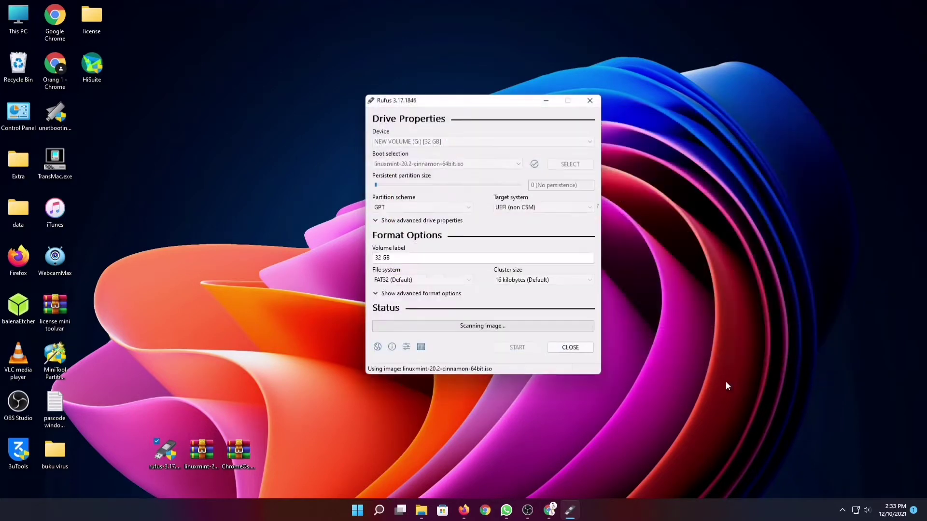
- Set the partition scheme to GPT and the cluster size to 32 kilobytes
{"action": "left_click", "coordinate": [389, 207]}
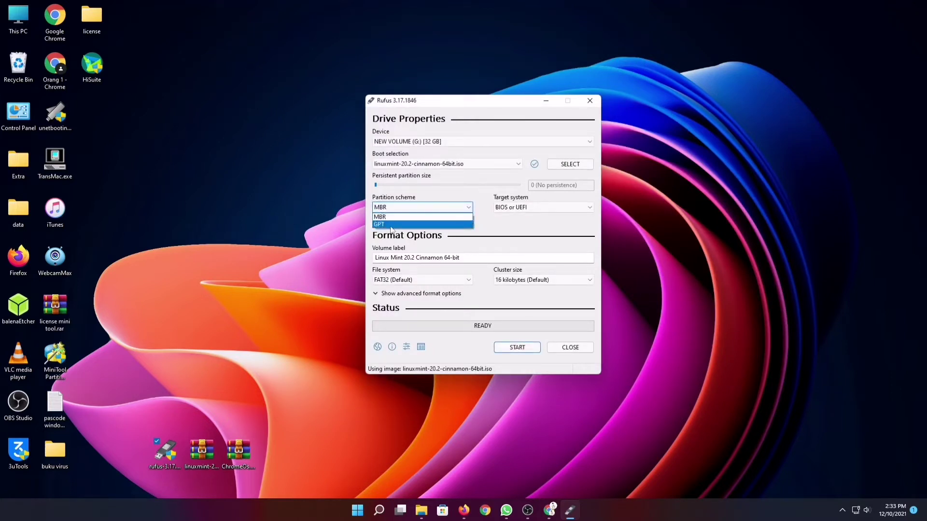
{"action": "left_click", "coordinate": [390, 225]}
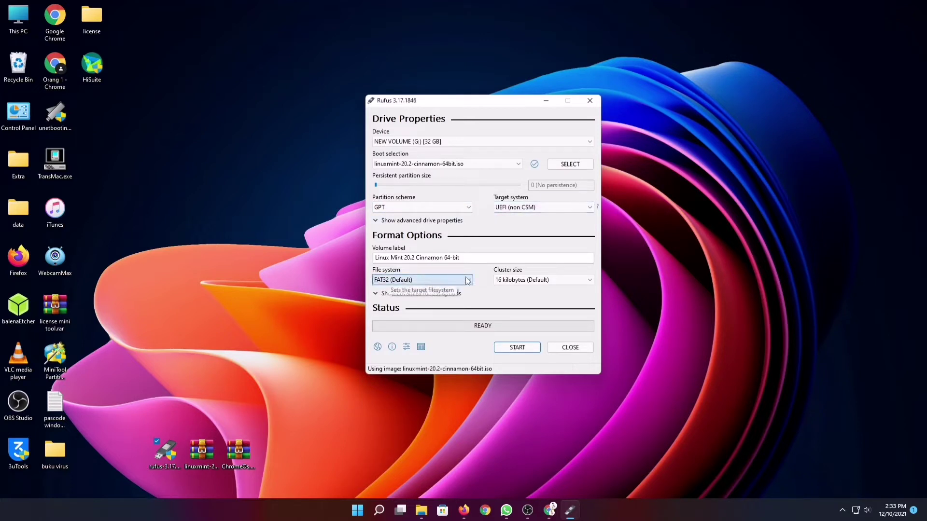
{"action": "left_click", "coordinate": [510, 281]}
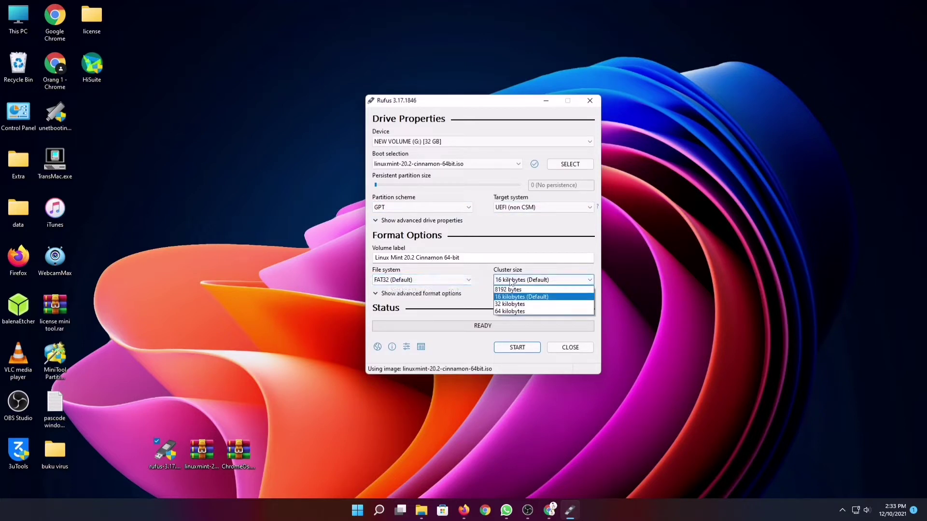
{"action": "left_click", "coordinate": [516, 304]}
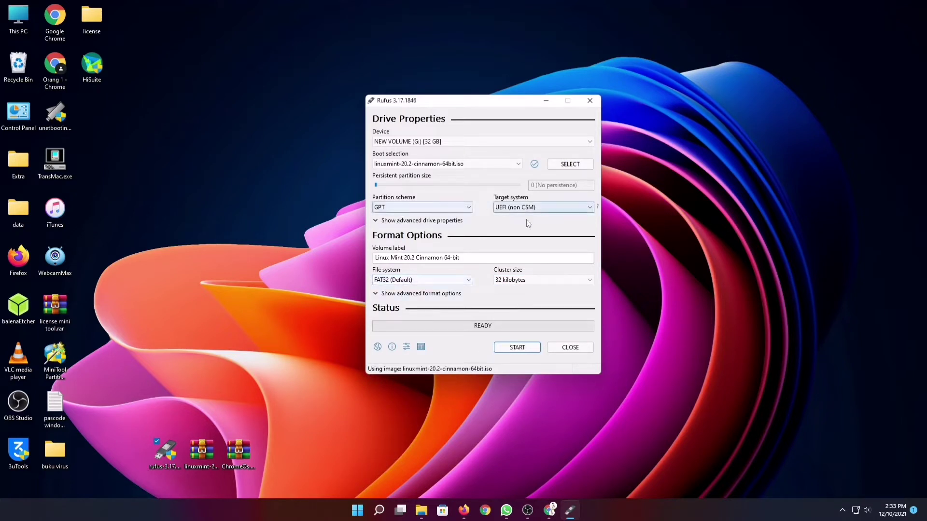
- Write the Linux Mint image to the 32 GB USB drive, accepting the data erasure, and close Rufus when it is done
{"action": "left_click", "coordinate": [516, 347]}
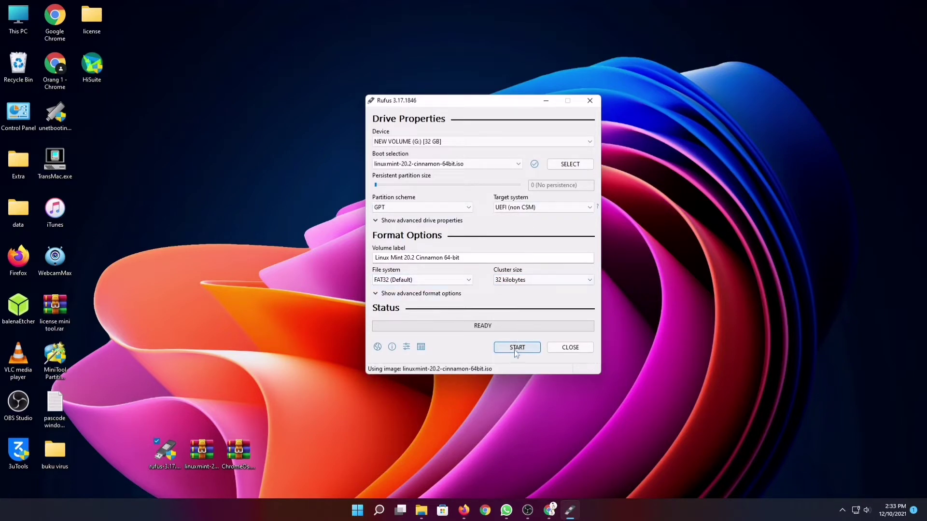
{"action": "left_click", "coordinate": [537, 300]}
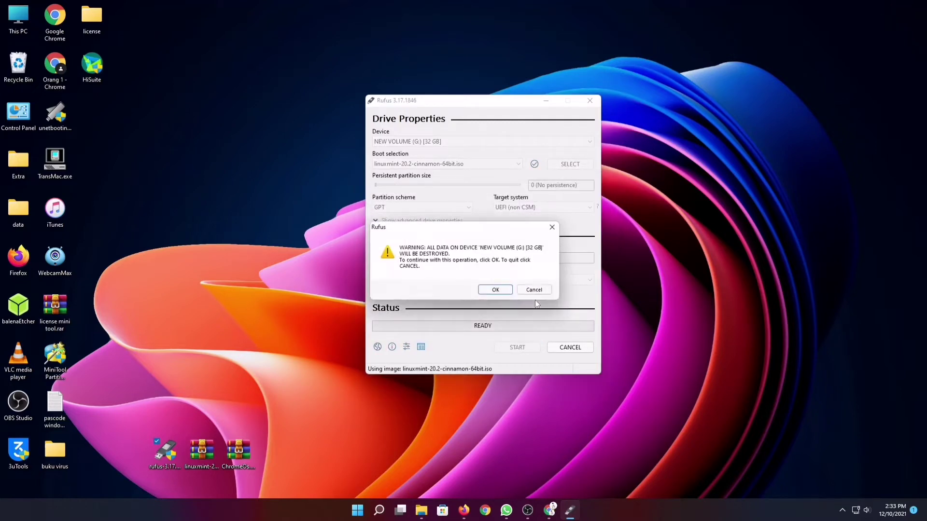
{"action": "left_click", "coordinate": [505, 291]}
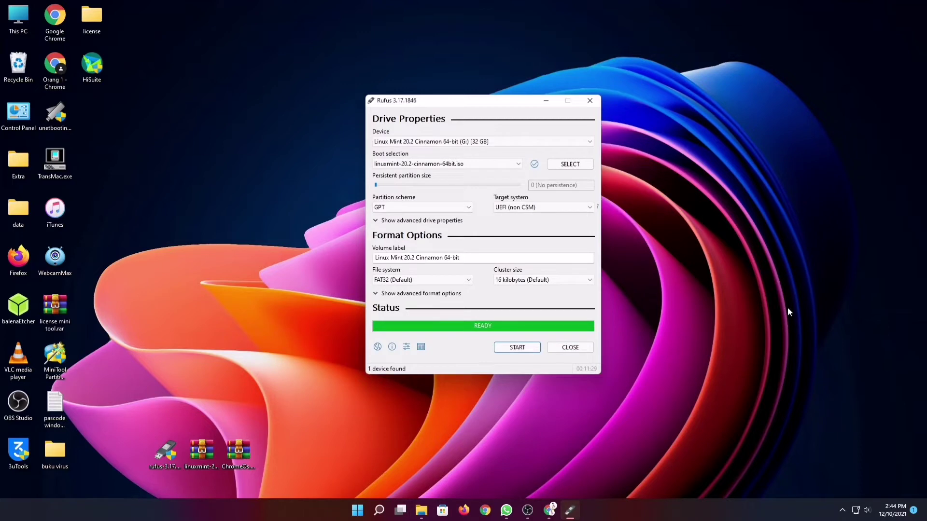
{"action": "left_click", "coordinate": [571, 348]}
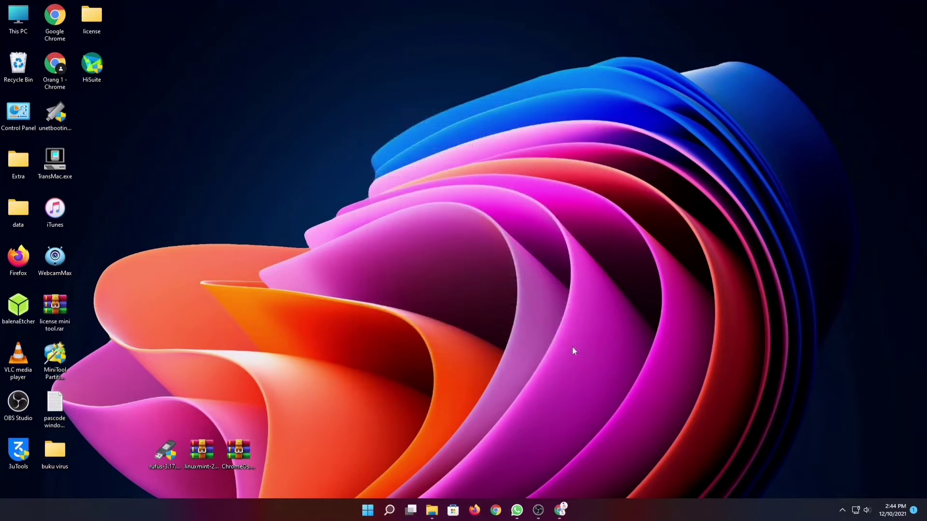
- Extract ChromeOs.rar directly onto the desktop and place the extracted ChromeOs folder beside the archive
{"action": "right_click", "coordinate": [242, 450]}
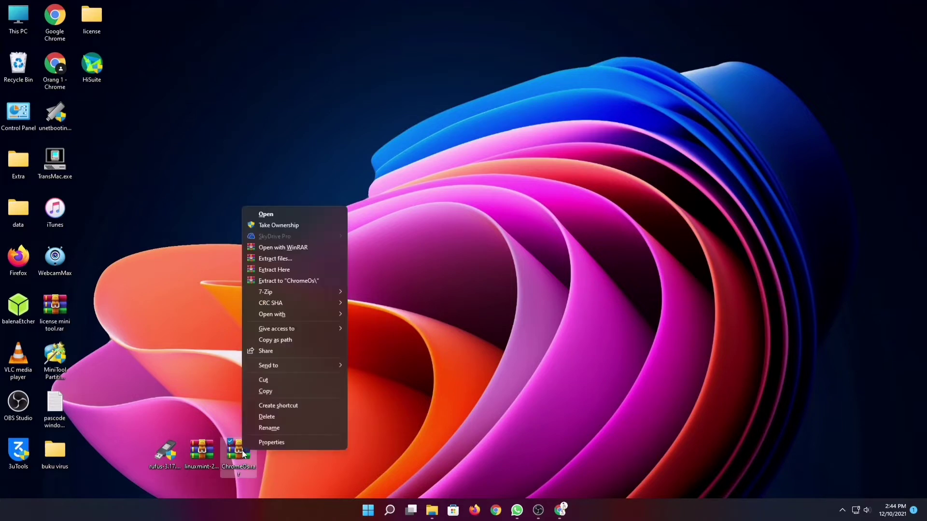
{"action": "left_click", "coordinate": [294, 270]}
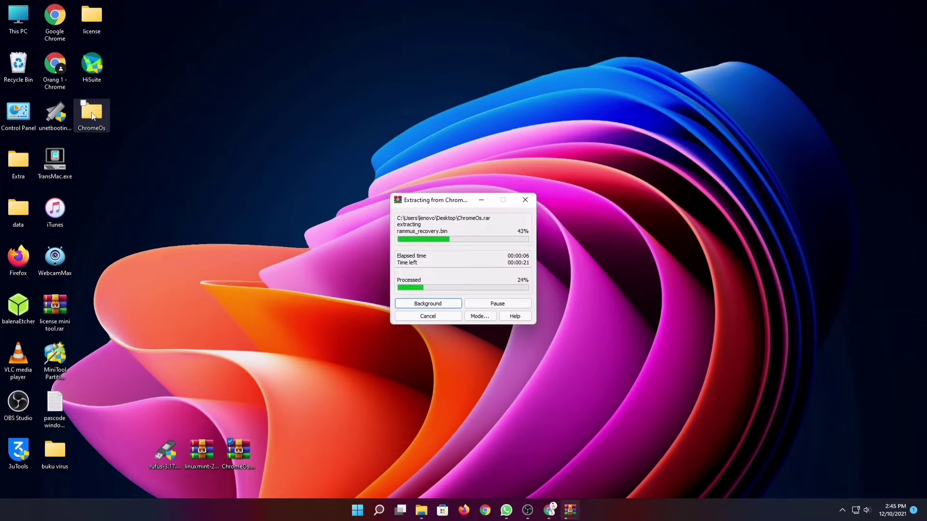
{"action": "left_click_drag", "start_coordinate": [94, 116], "coordinate": [276, 405]}
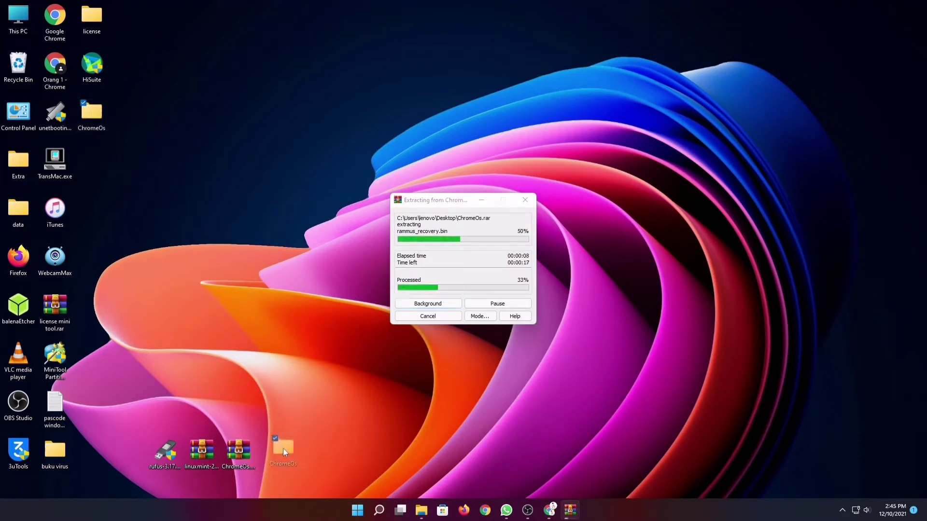
{"action": "left_click_drag", "start_coordinate": [279, 452], "coordinate": [282, 454]}
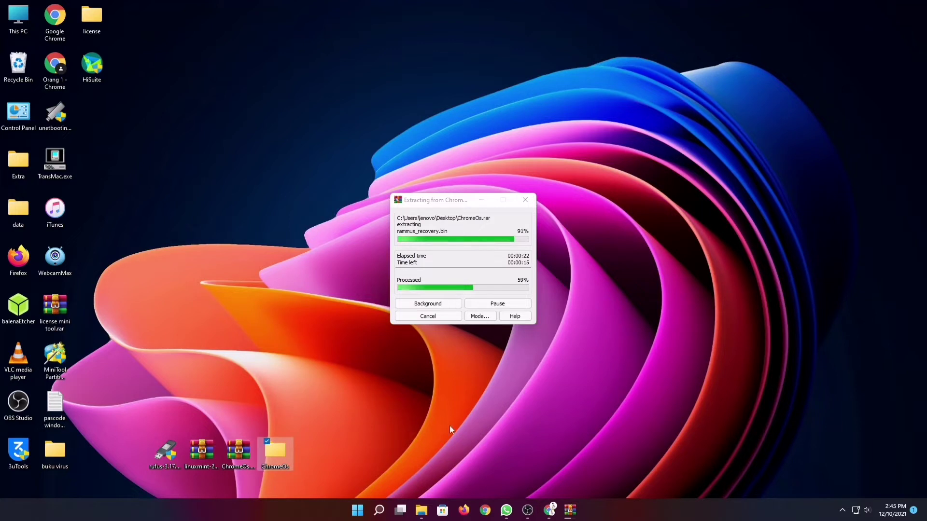
{"action": "left_click", "coordinate": [186, 315]}
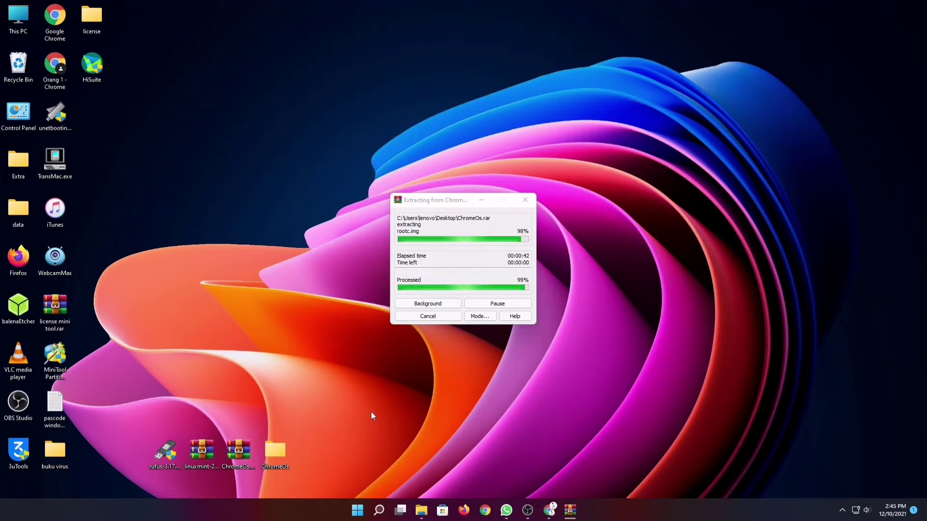
- Open the extracted ChromeOs folder and read the install commands in perintah chrome os.txt
{"action": "double_click", "coordinate": [279, 448]}
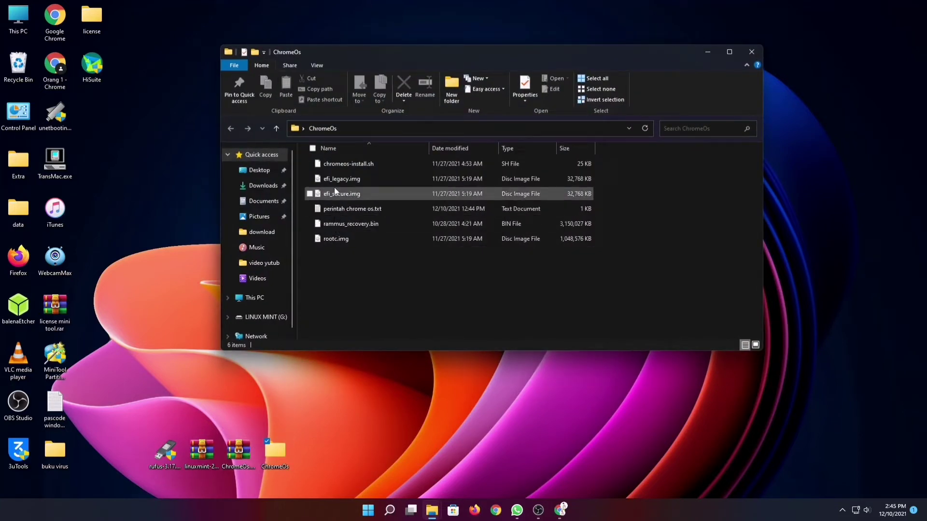
{"action": "double_click", "coordinate": [356, 211]}
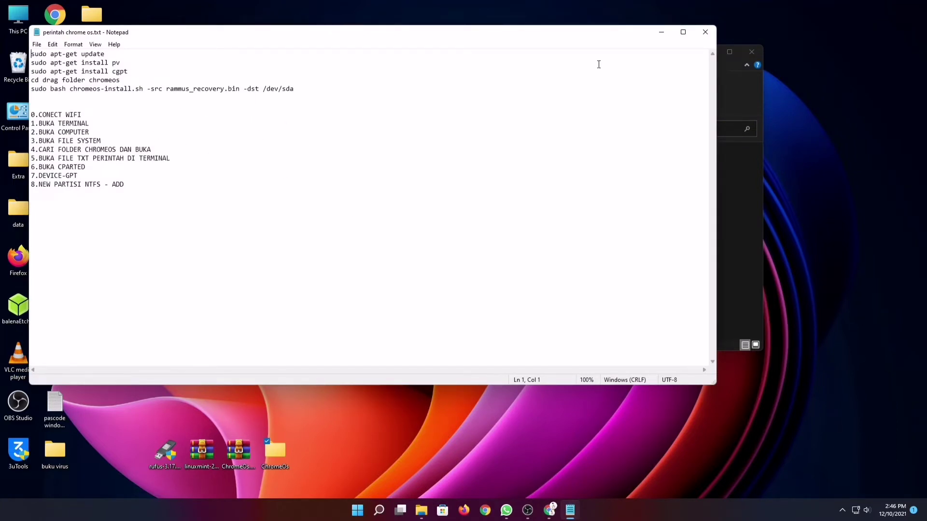
{"action": "left_click", "coordinate": [704, 32]}
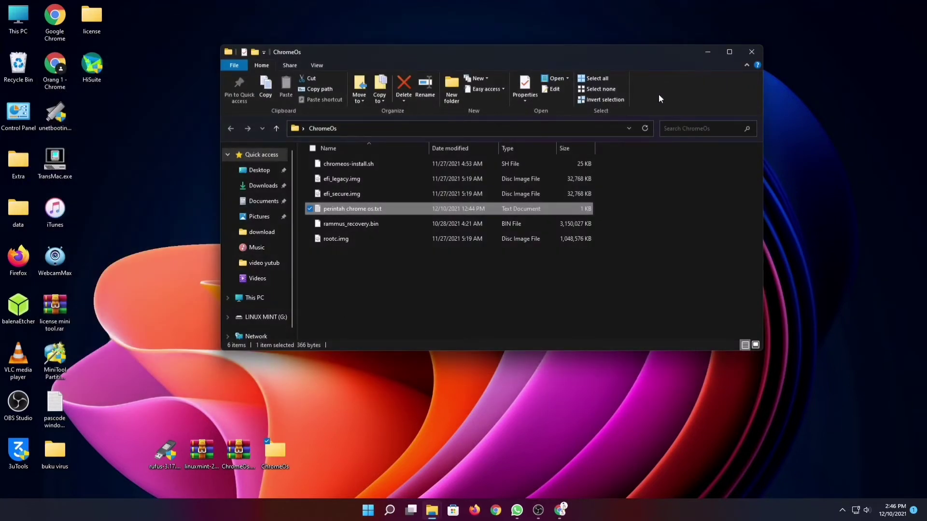
- Move the ChromeOs folder from the desktop to the root of the LINUX MINT (G:) drive and show the transfer details
{"action": "left_click", "coordinate": [751, 52]}
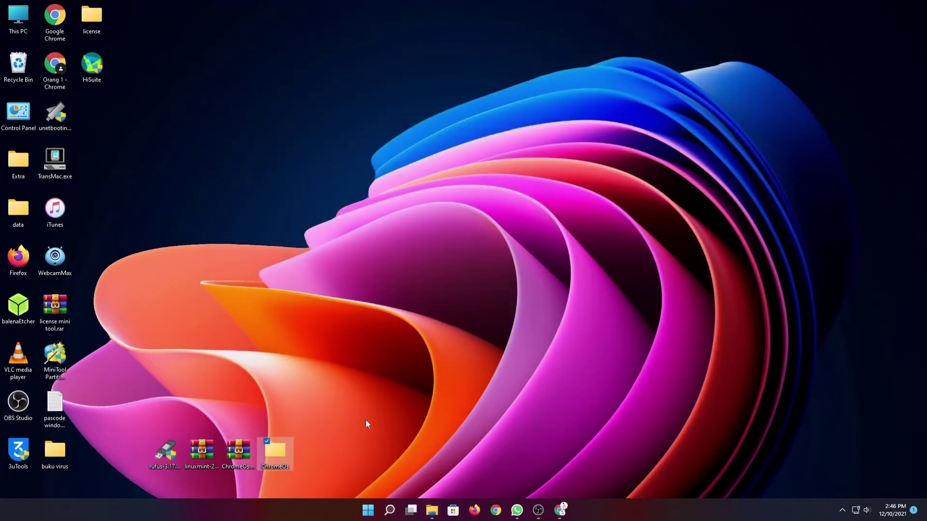
{"action": "right_click", "coordinate": [276, 453]}
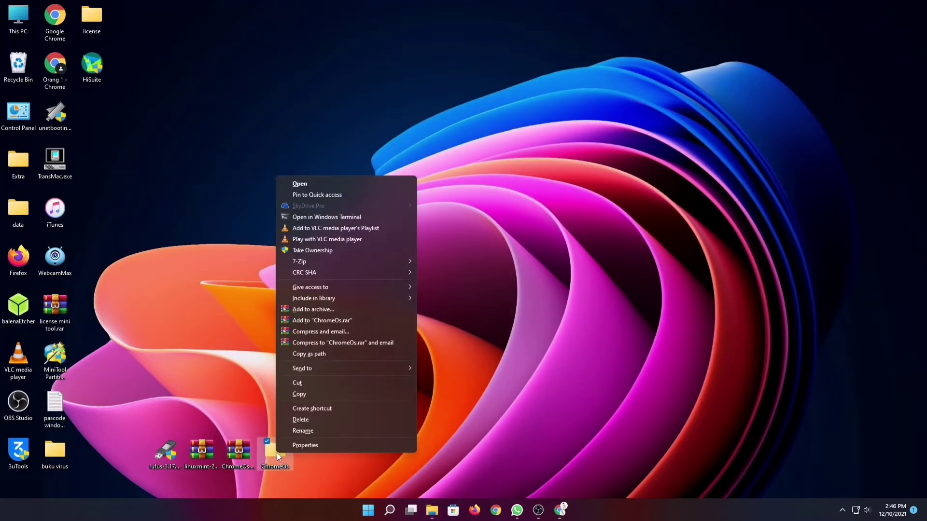
{"action": "left_click", "coordinate": [300, 385]}
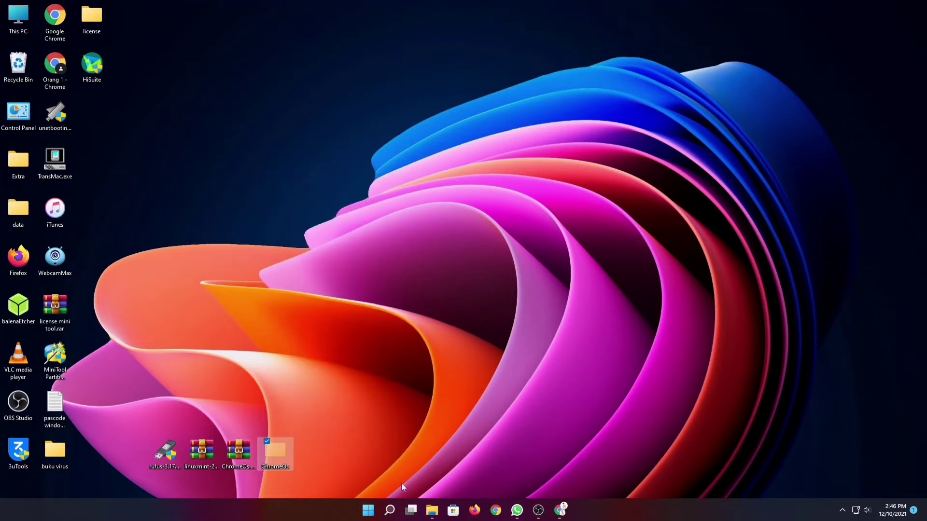
{"action": "left_click", "coordinate": [432, 512]}
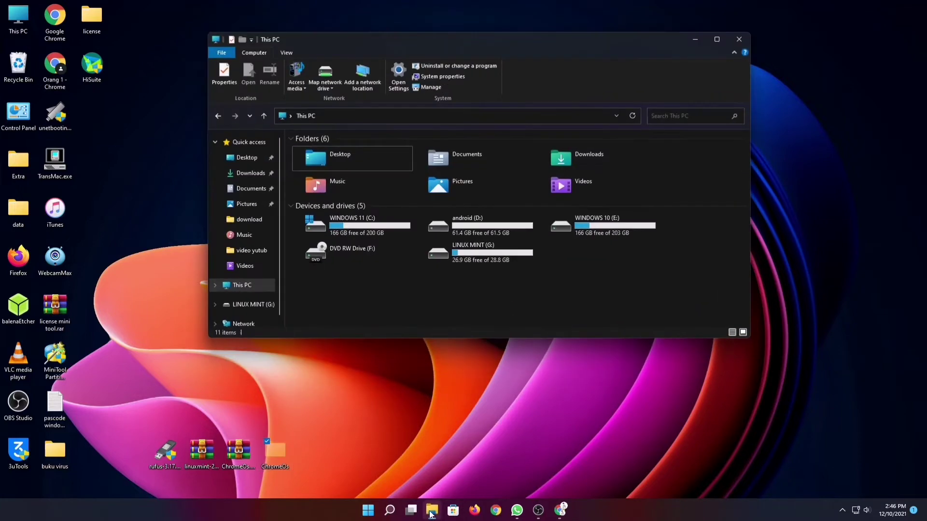
{"action": "left_click", "coordinate": [261, 305]}
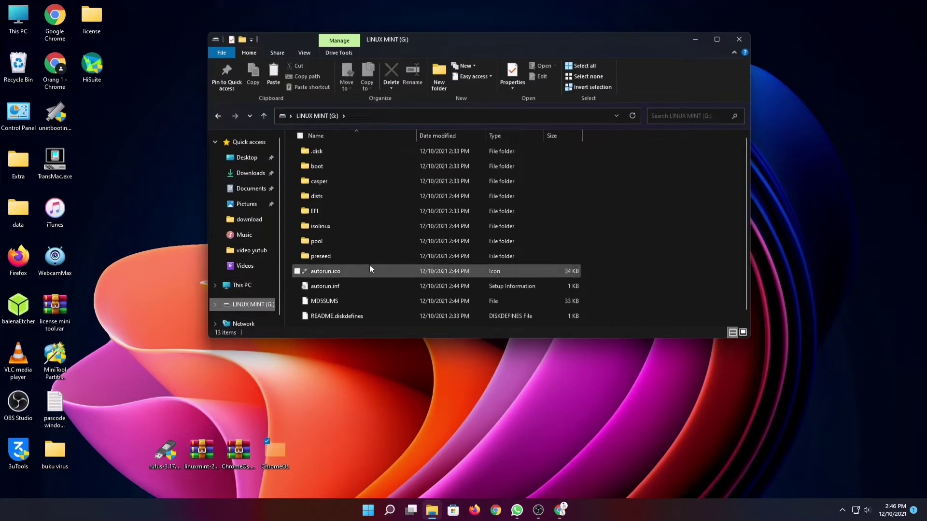
{"action": "left_click", "coordinate": [716, 40]}
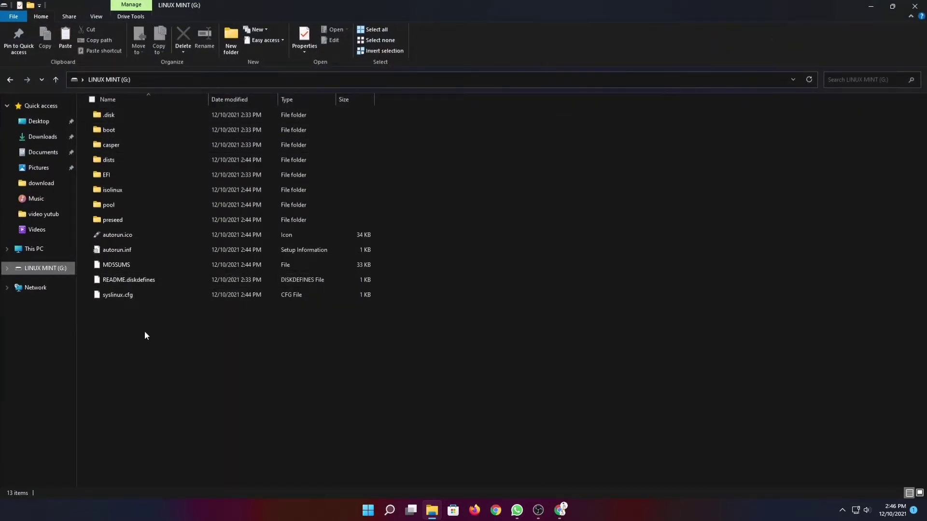
{"action": "right_click", "coordinate": [179, 369]}
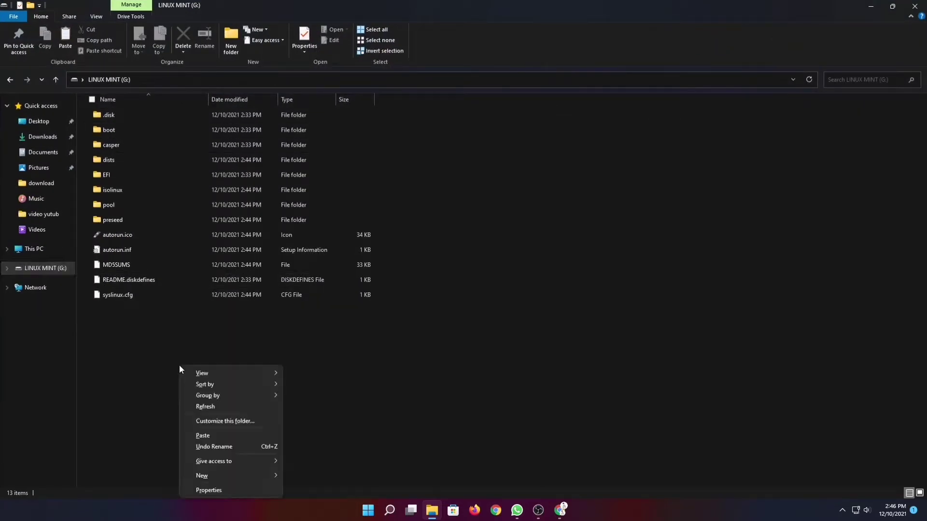
{"action": "left_click", "coordinate": [216, 436]}
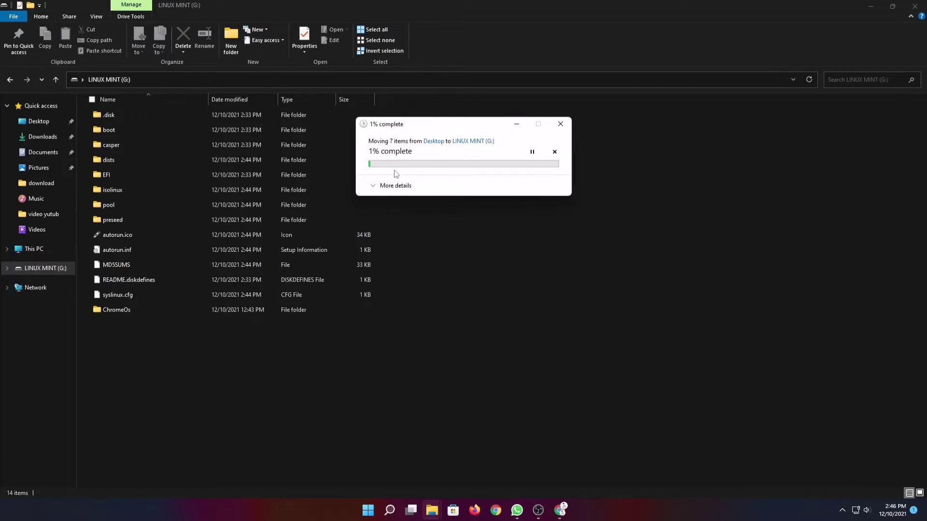
{"action": "left_click", "coordinate": [378, 187]}
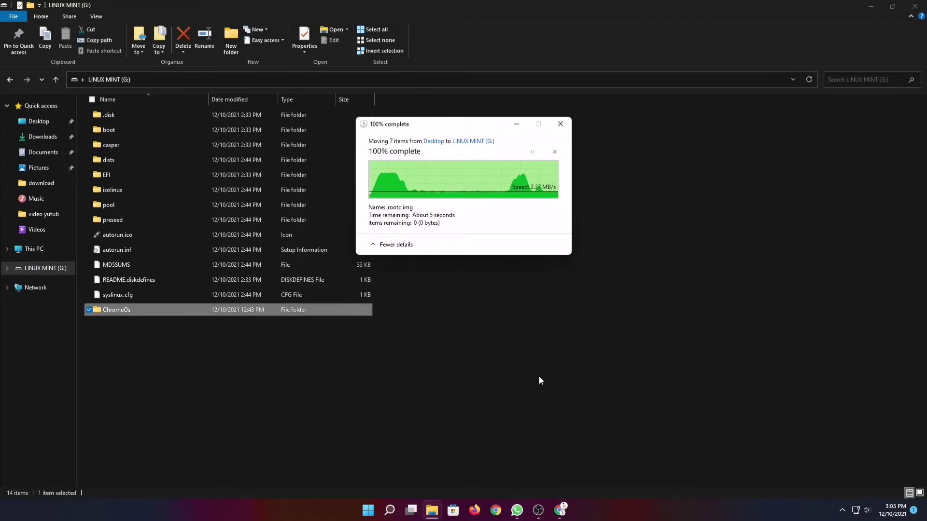
- Refresh the USB drive's file list, check for the moved ChromeOs folder, and close the window
{"action": "right_click", "coordinate": [539, 377]}
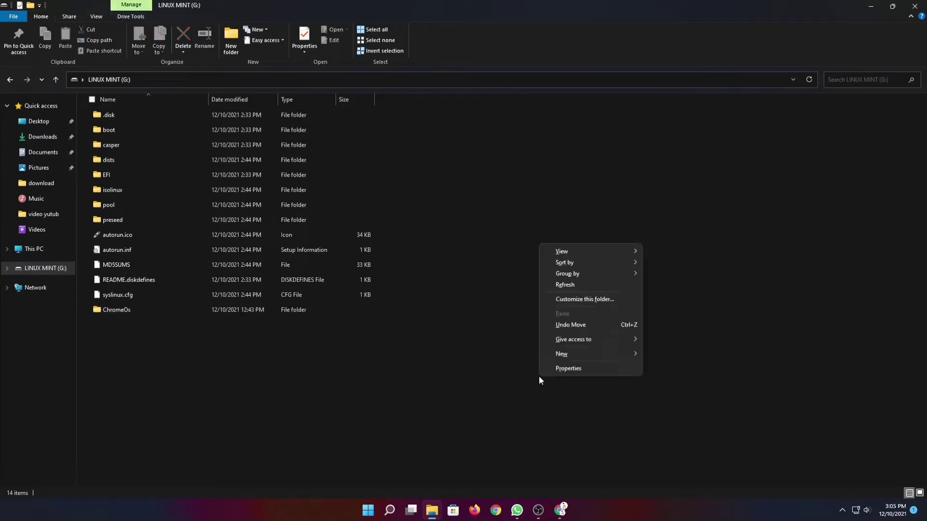
{"action": "left_click", "coordinate": [578, 288]}
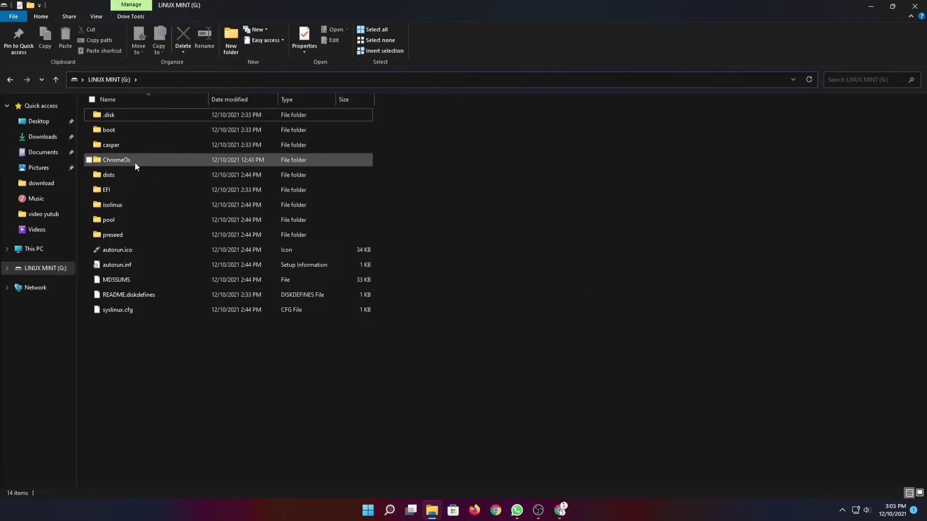
{"action": "mouse_move", "coordinate": [131, 161]}
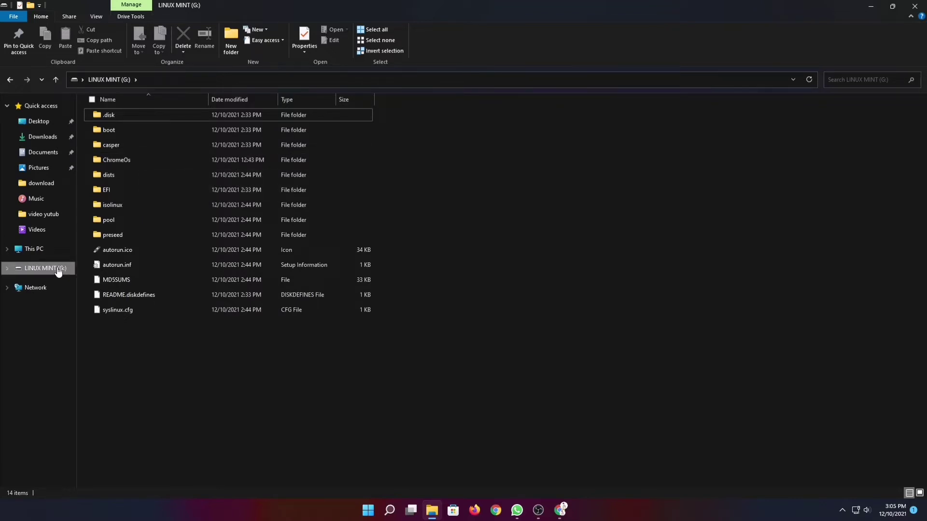
{"action": "left_click", "coordinate": [915, 7]}
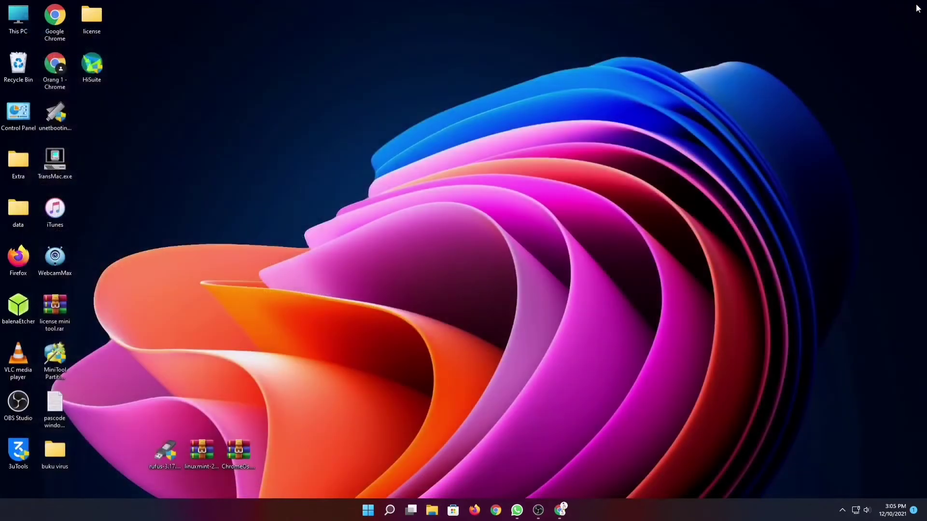
- Restart the computer from Windows with the USB drive plugged in
{"action": "left_click", "coordinate": [367, 510]}
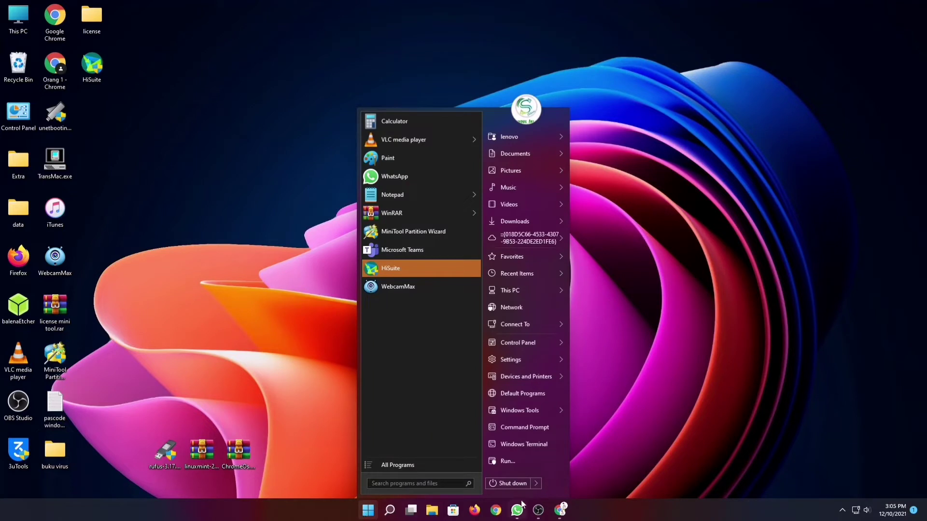
{"action": "left_click", "coordinate": [534, 484]}
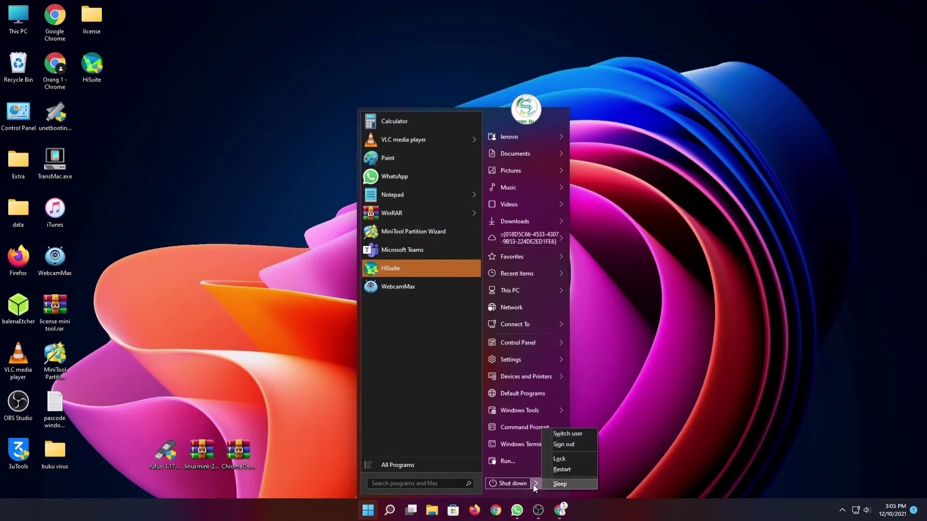
{"action": "left_click", "coordinate": [563, 469]}
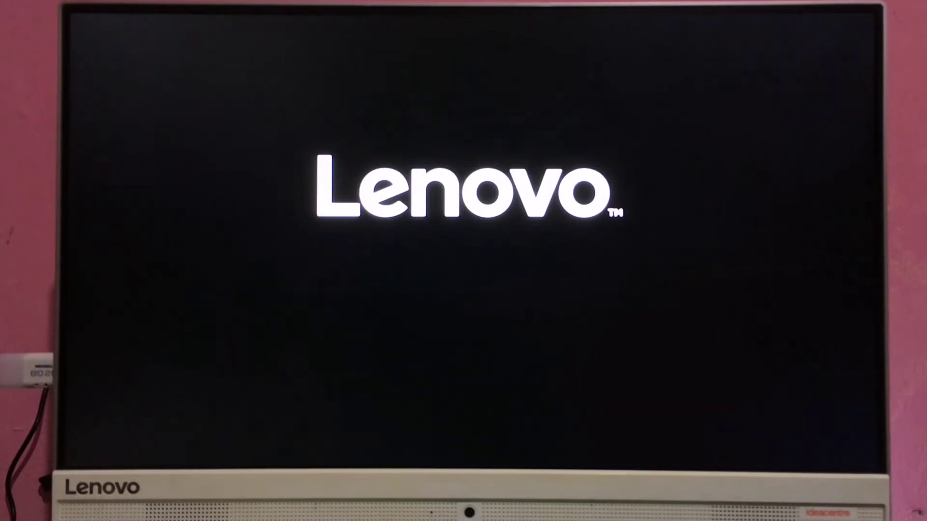
- Bring up the Startup Device Menu during boot and enter the BIOS setup from it
{"action": "key", "text": "F12"}
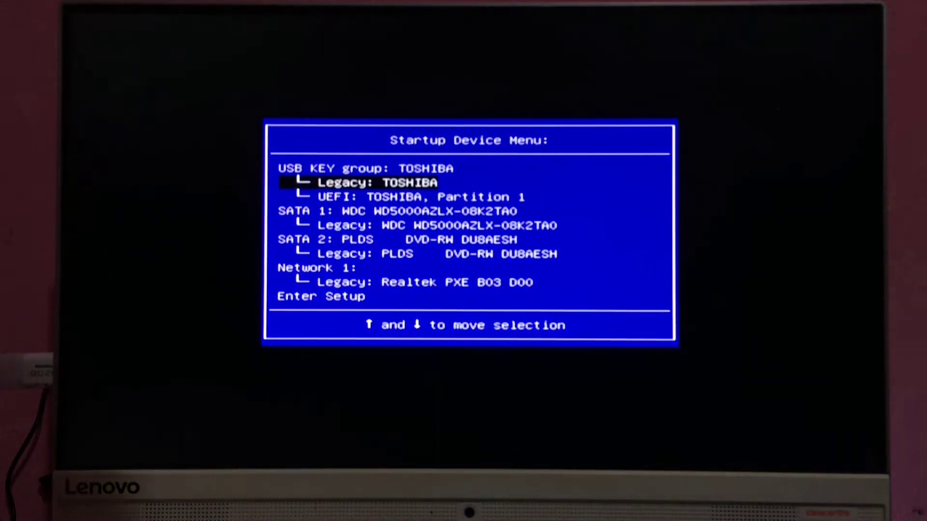
{"action": "key", "text": "Down"}
{"action": "key", "text": "Down"}
{"action": "key", "text": "Down"}
{"action": "key", "text": "Down"}
{"action": "key", "text": "Down"}
{"action": "key", "text": "Return"}
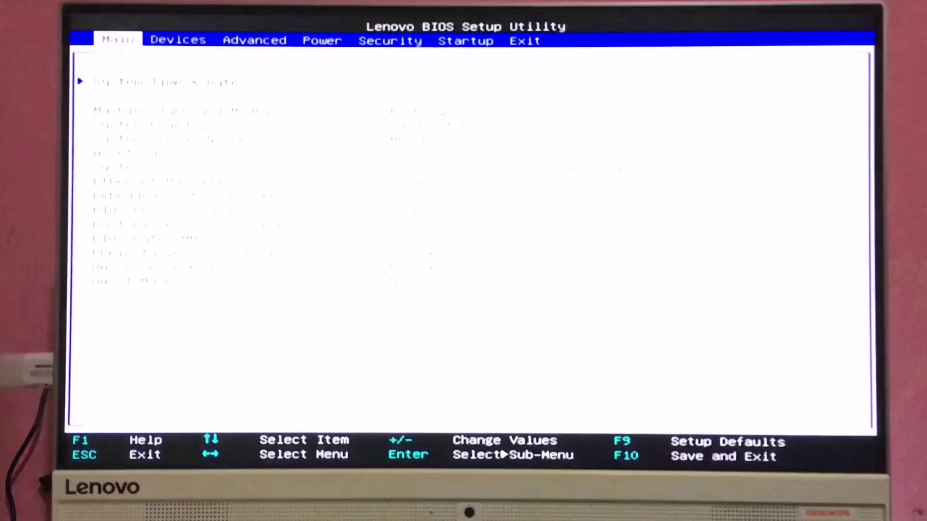
- Set Boot Priority to UEFI First in the BIOS startup settings
{"action": "key", "text": "Right"}
{"action": "key", "text": "Right"}
{"action": "key", "text": "Right"}
{"action": "key", "text": "Right"}
{"action": "key", "text": "Right"}
{"action": "key", "text": "Down"}
{"action": "key", "text": "Down"}
{"action": "key", "text": "Down"}
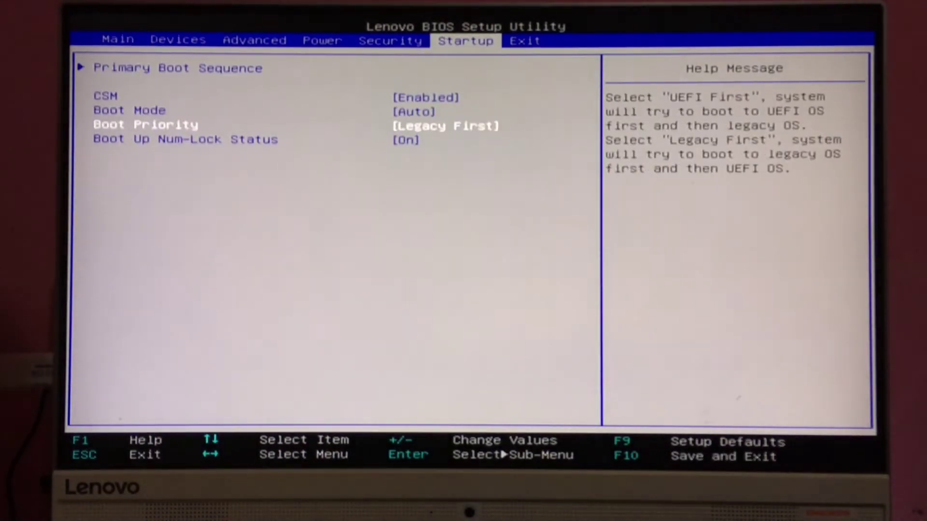
{"action": "key", "text": "Return"}
{"action": "key", "text": "Up"}
{"action": "key", "text": "Return"}
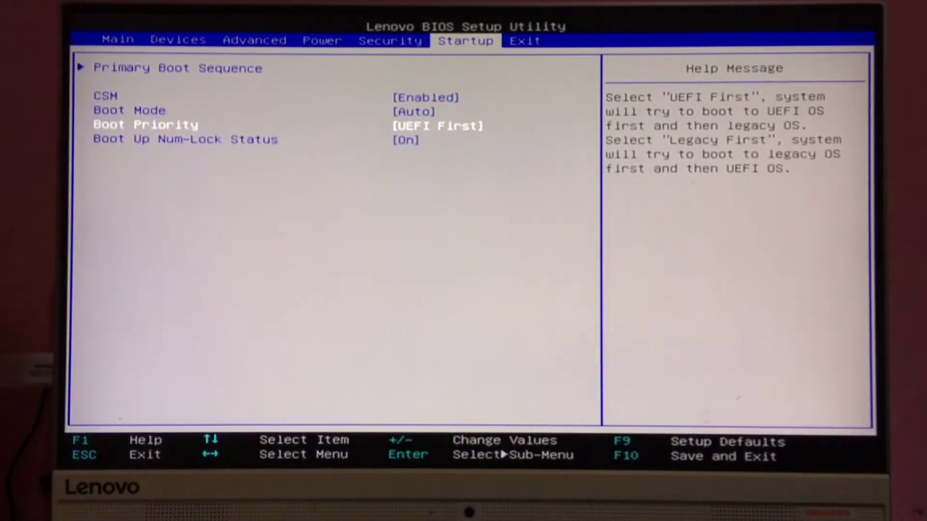
- Save the BIOS changes and exit the setup to reboot the PC
{"action": "key", "text": "Right"}
{"action": "key", "text": "Return"}
{"action": "key", "text": "Return"}
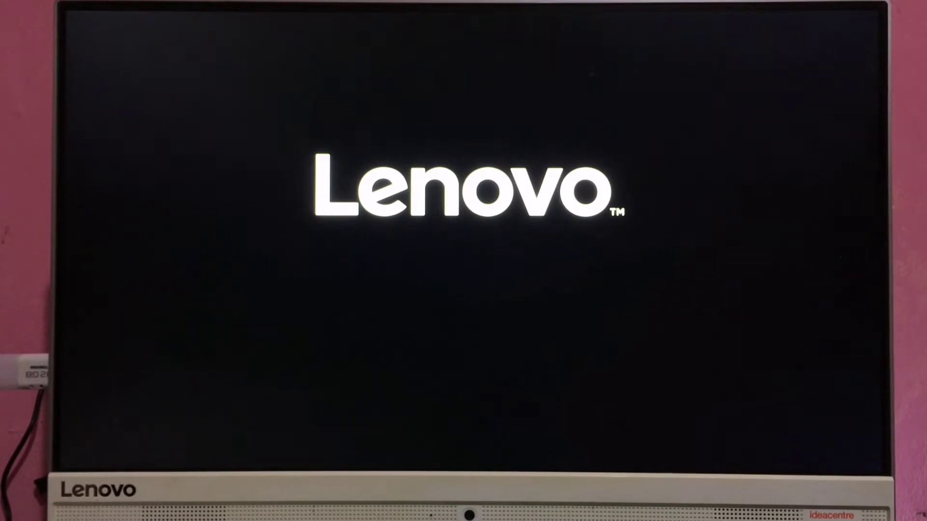
- Boot from the UEFI: TOSHIBA, Partition 1 device and start the default Linux Mint 20.2 Cinnamon 64-bit live session
{"action": "key", "text": "F12"}
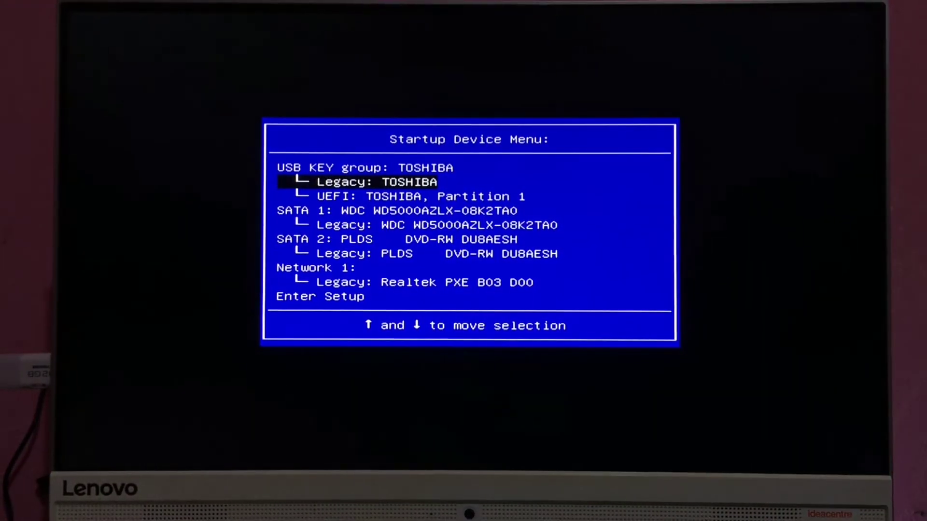
{"action": "key", "text": "Down"}
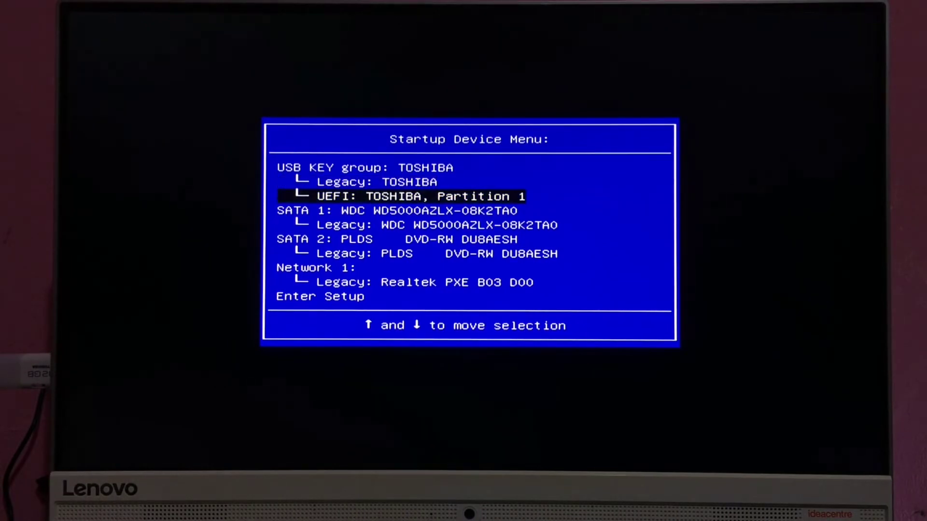
{"action": "key", "text": "Return"}
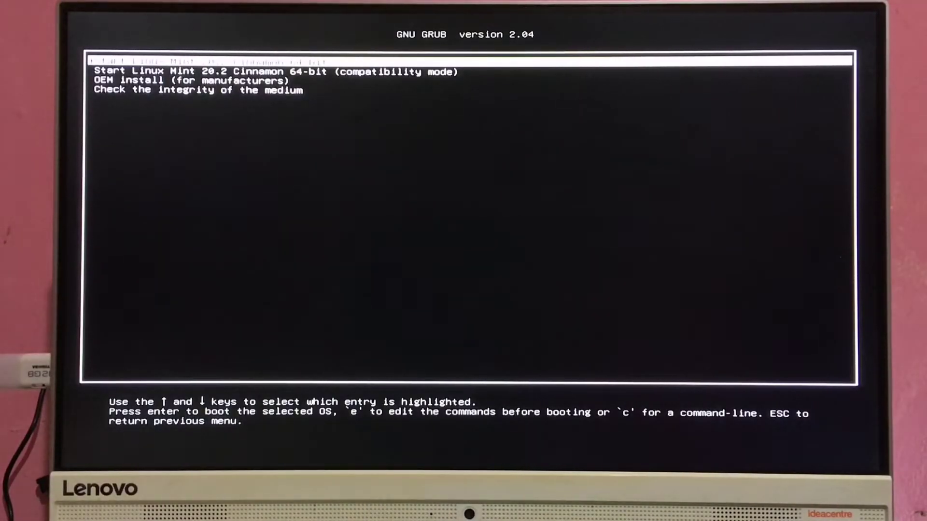
{"action": "key", "text": "Return"}
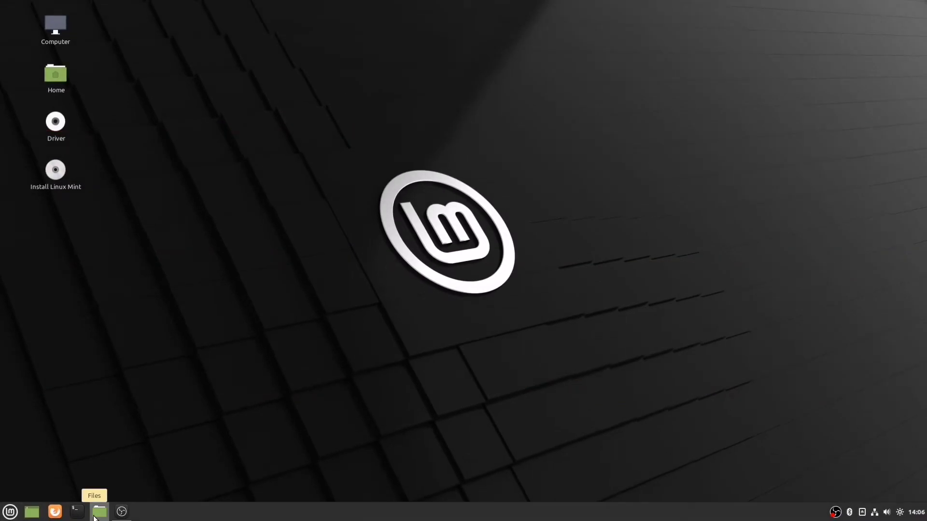
- Open a terminal window in the Linux Mint live session
{"action": "left_click", "coordinate": [76, 511]}
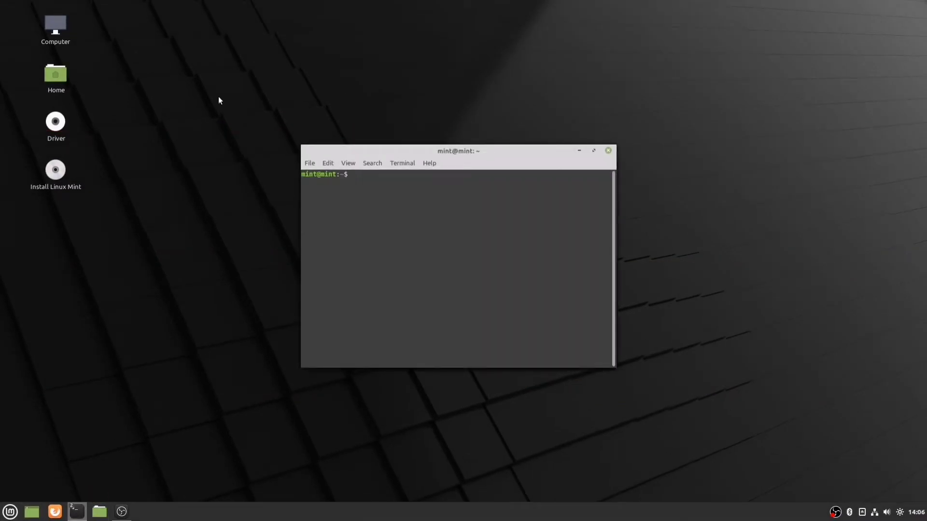